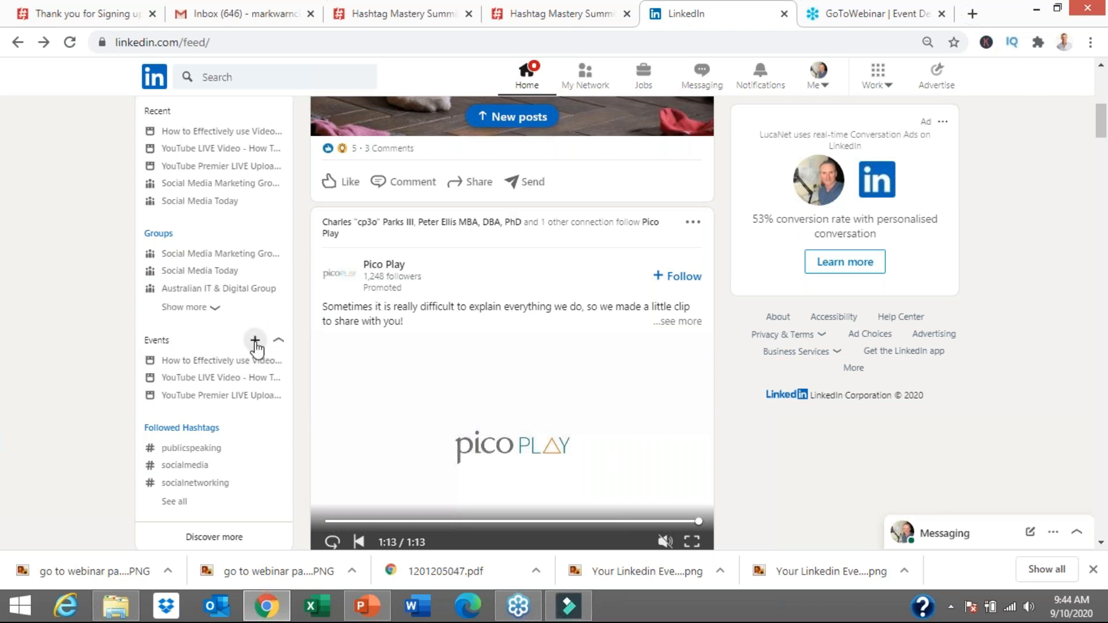
# - Start creating a new event and review all fields of its form, from cover image to visibility options
pyautogui.click(254, 342)
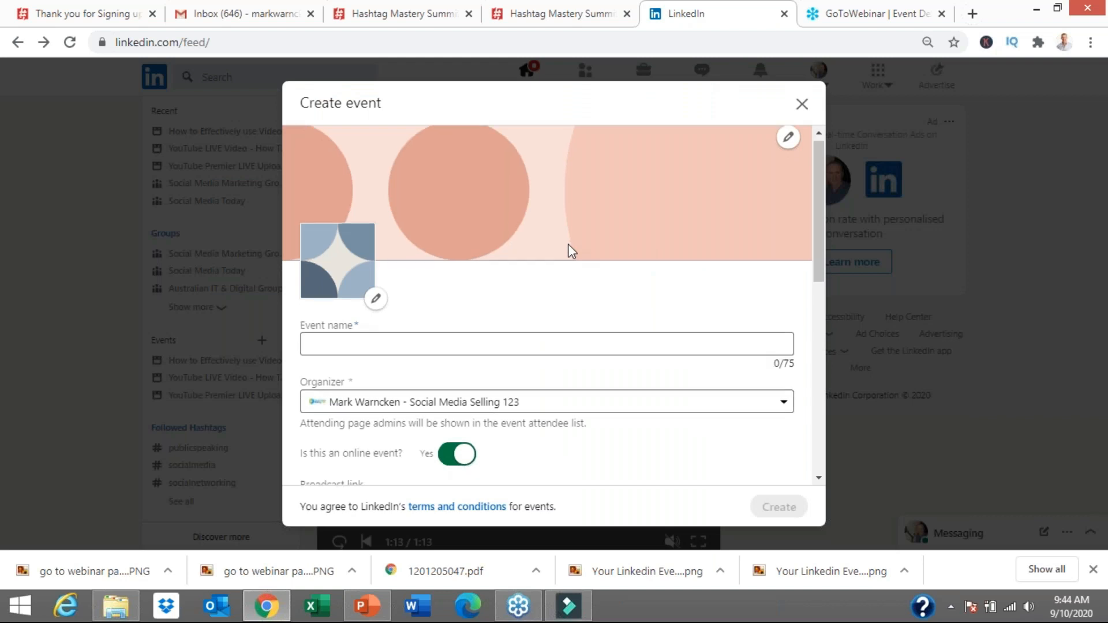
pyautogui.scroll(-7, 570, 250)
pyautogui.scroll(-2, 597, 288)
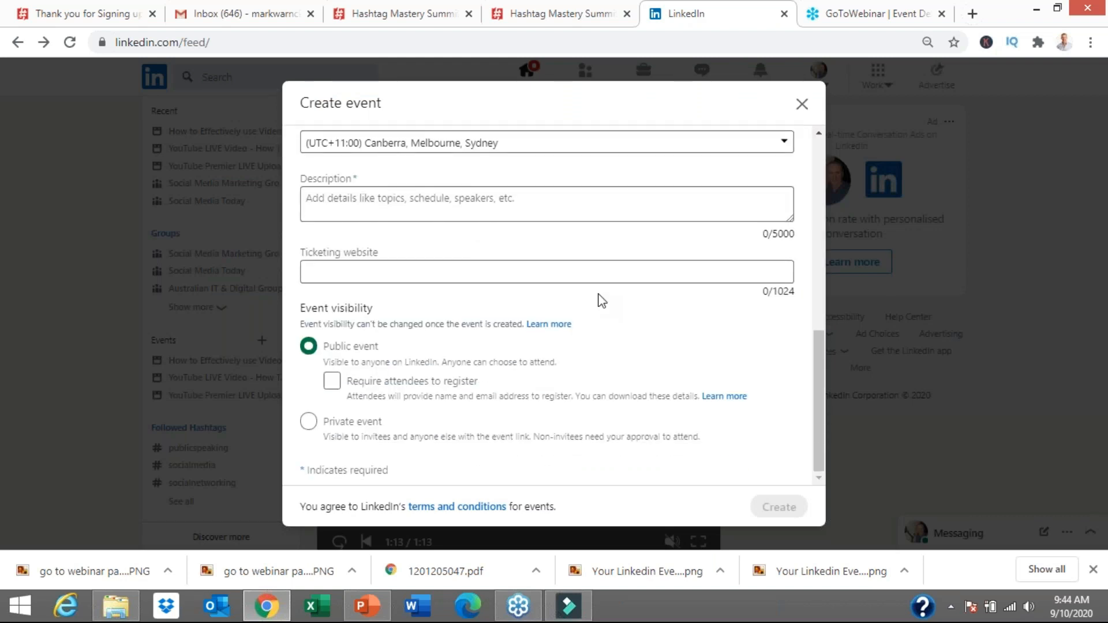
pyautogui.scroll(10, 598, 299)
pyautogui.scroll(-10, 601, 300)
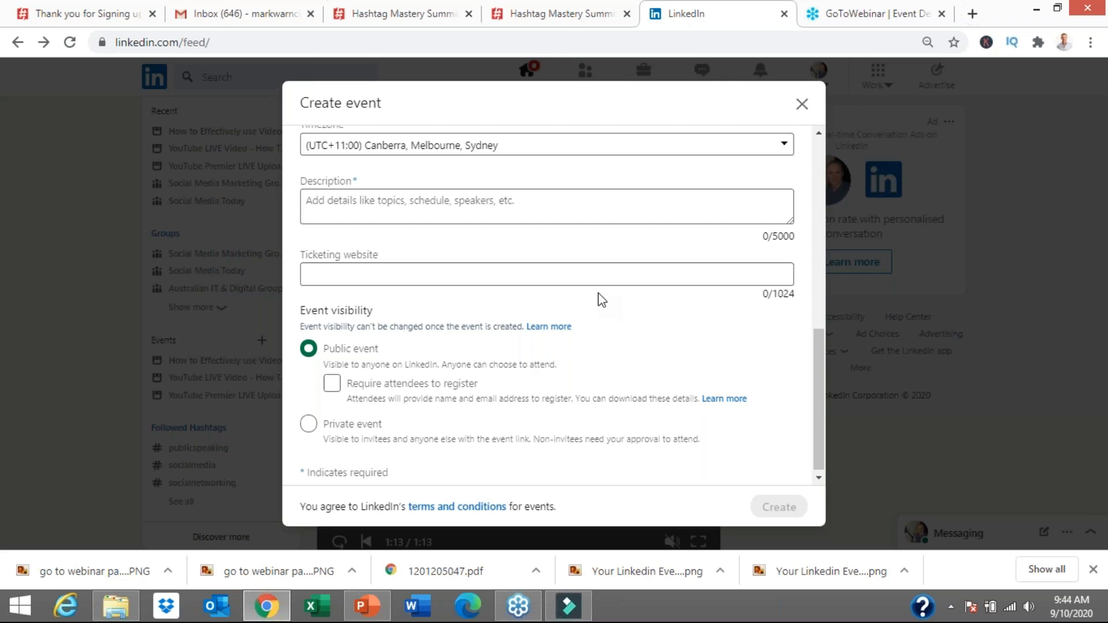
pyautogui.scroll(4, 601, 300)
pyautogui.scroll(3, 547, 300)
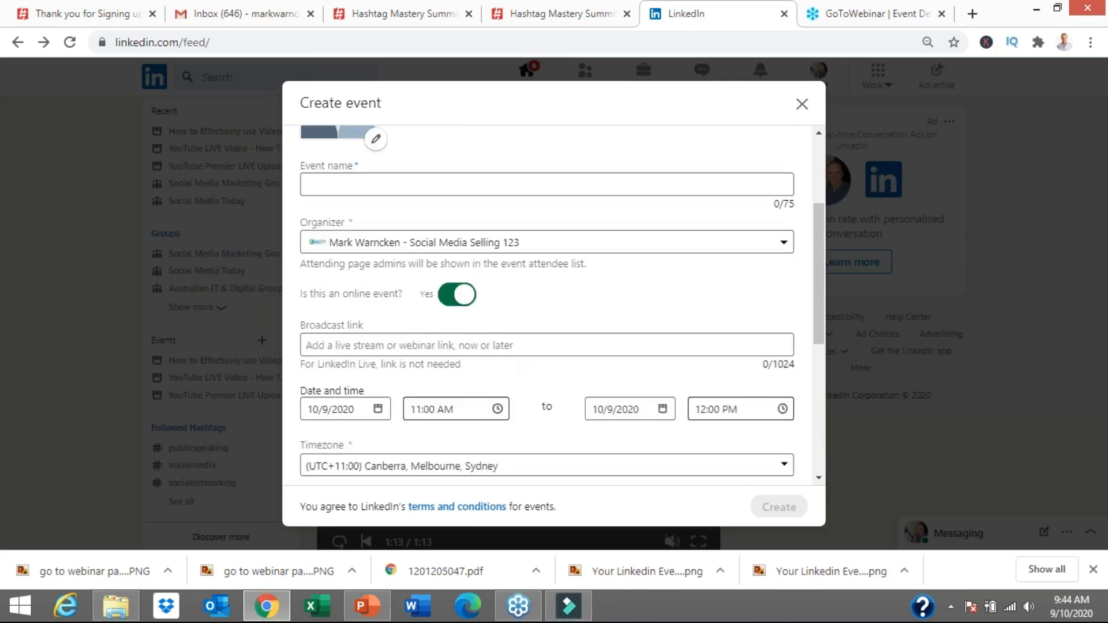
pyautogui.scroll(2, 413, 310)
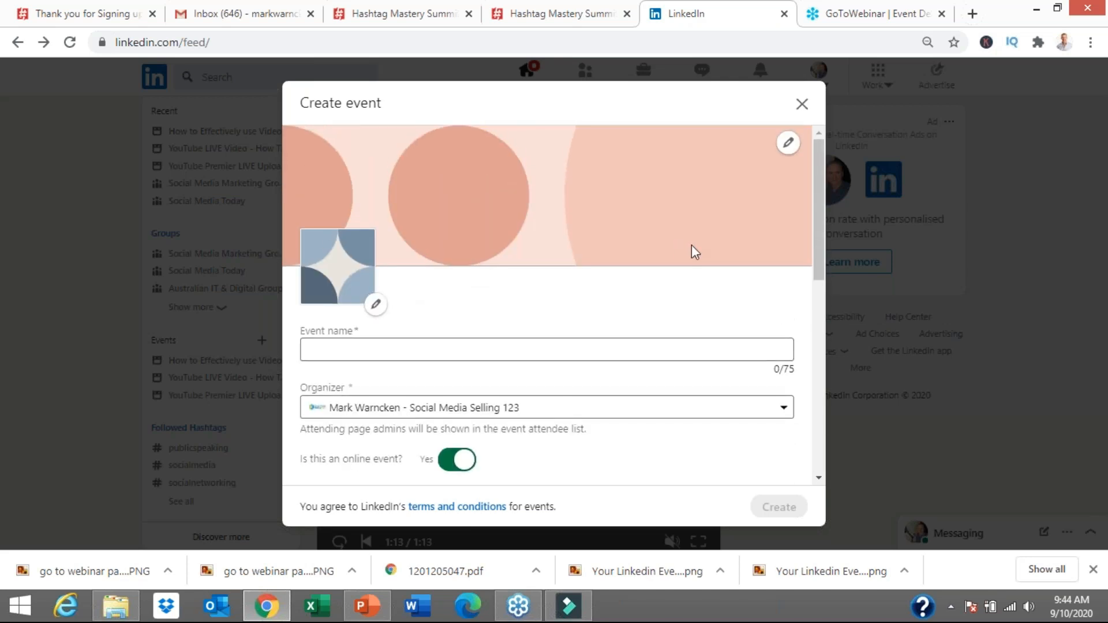
# - Upload the 4:1 banner as cover image, add the company logo, and name the event Test Event
pyautogui.click(789, 143)
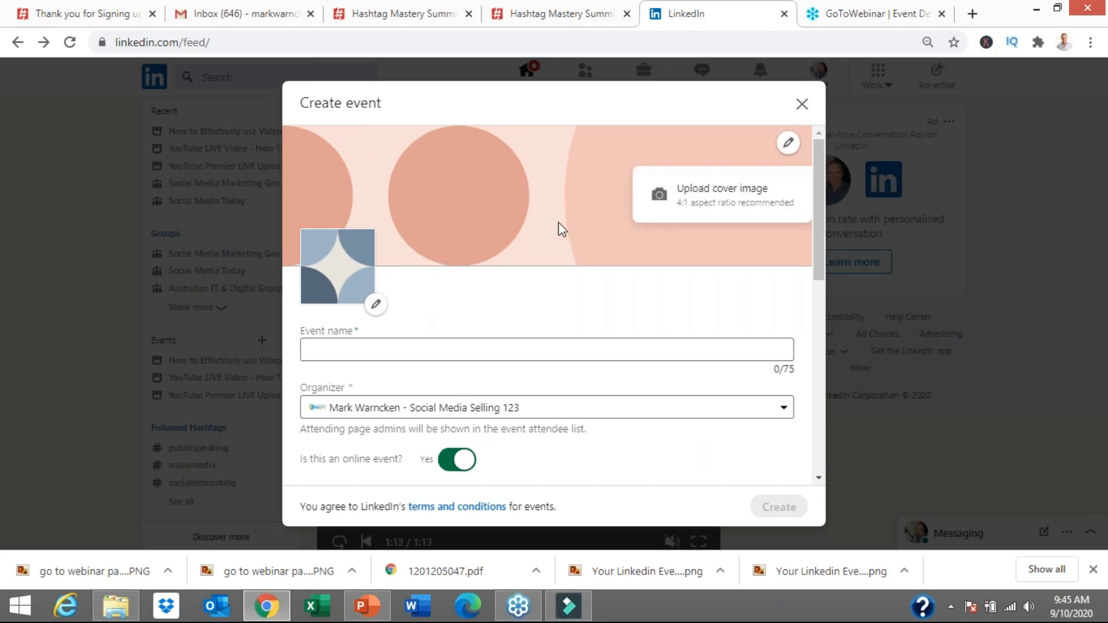
pyautogui.click(702, 215)
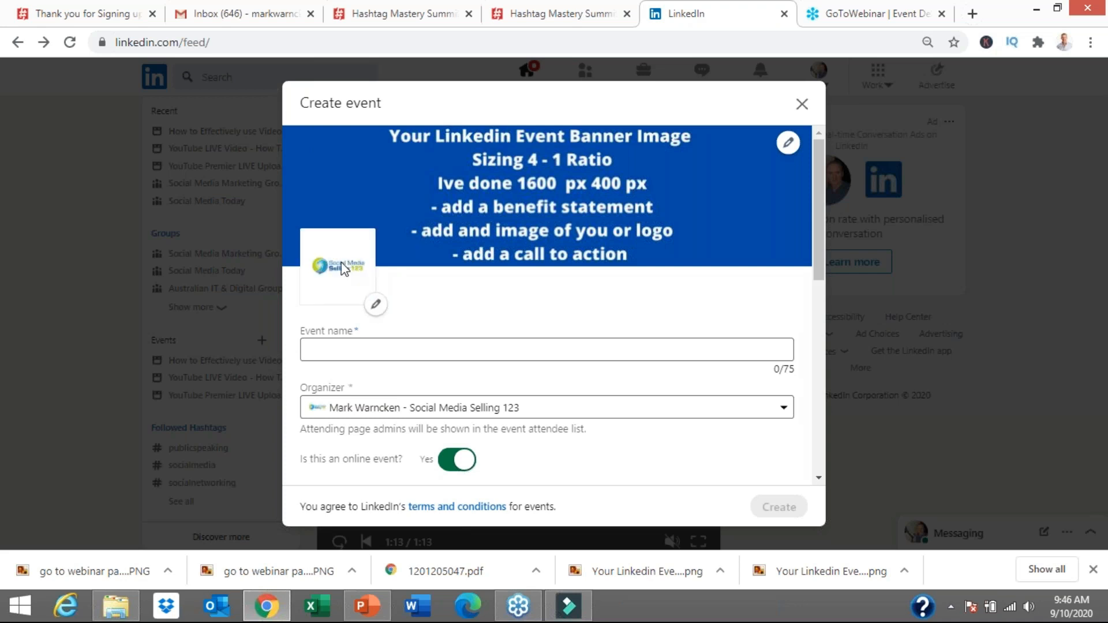
pyautogui.click(342, 346)
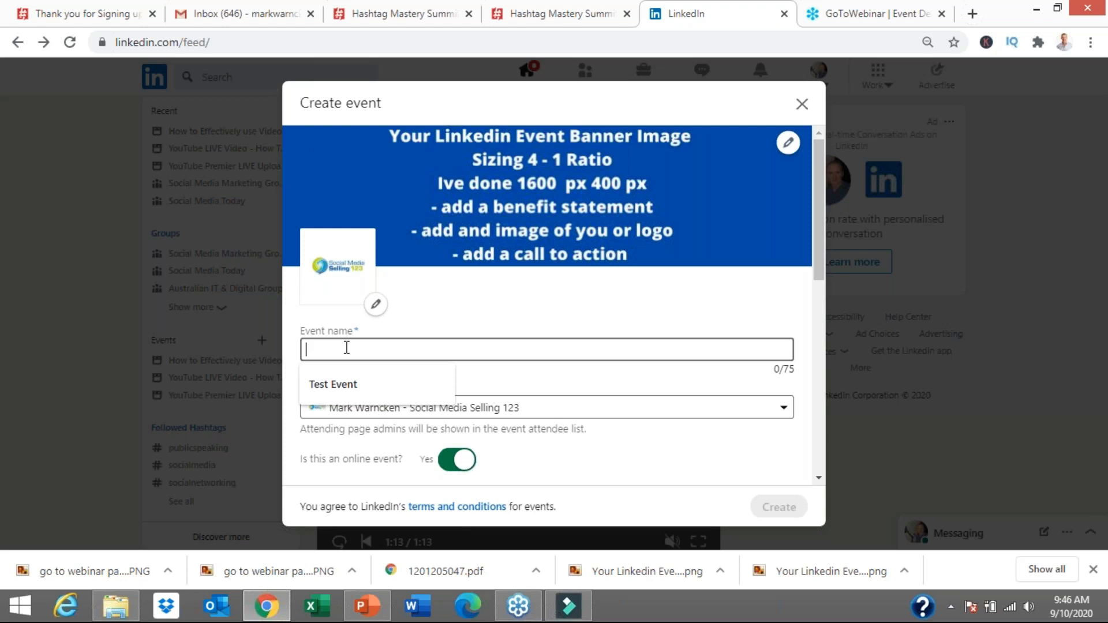
pyautogui.click(347, 385)
# - View the organizers available for the event and keep the company page selected
pyautogui.scroll(-1, 410, 345)
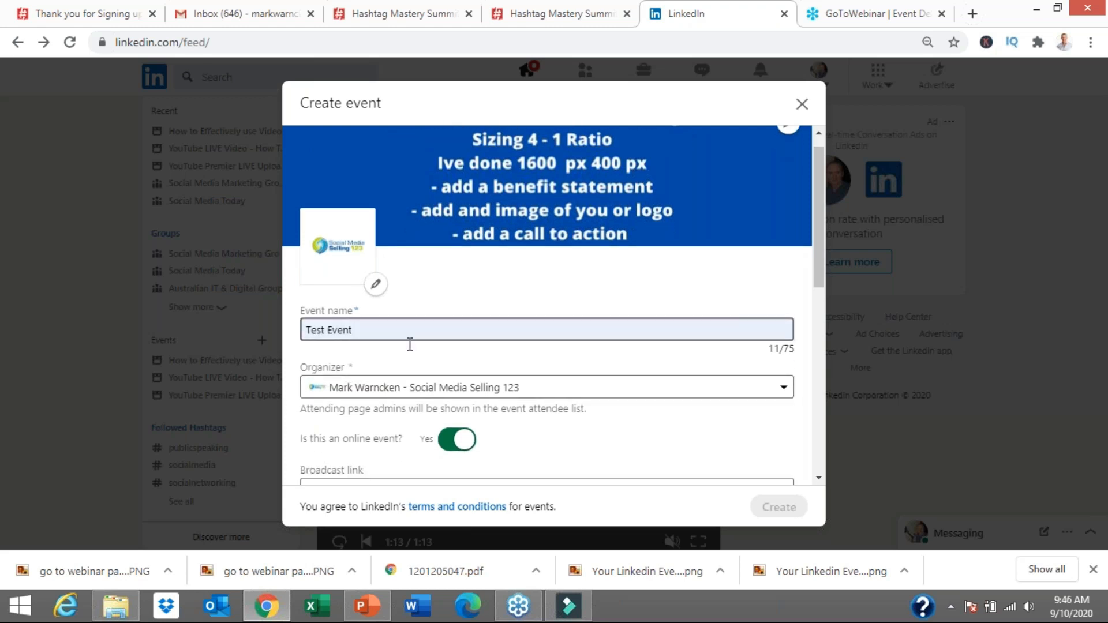
pyautogui.click(784, 330)
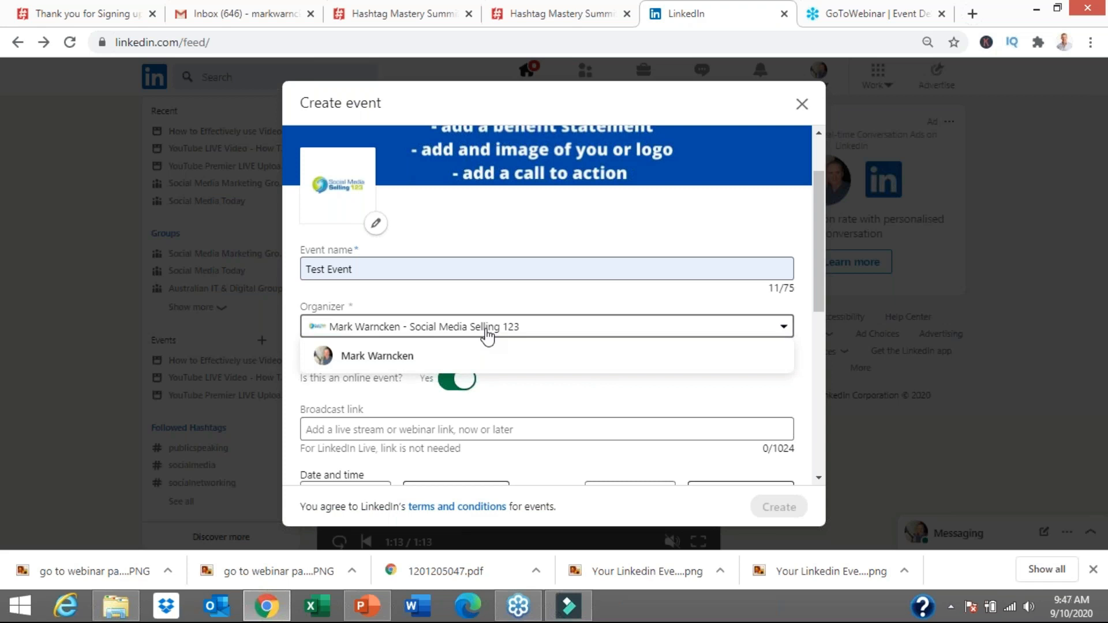
pyautogui.click(786, 332)
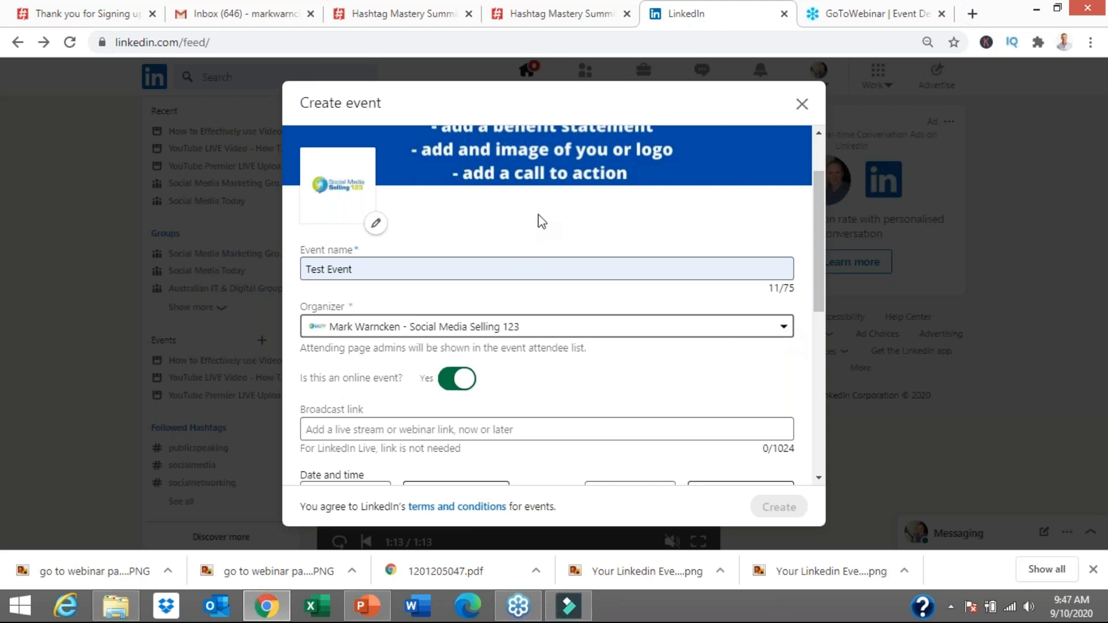
pyautogui.scroll(-3, 562, 240)
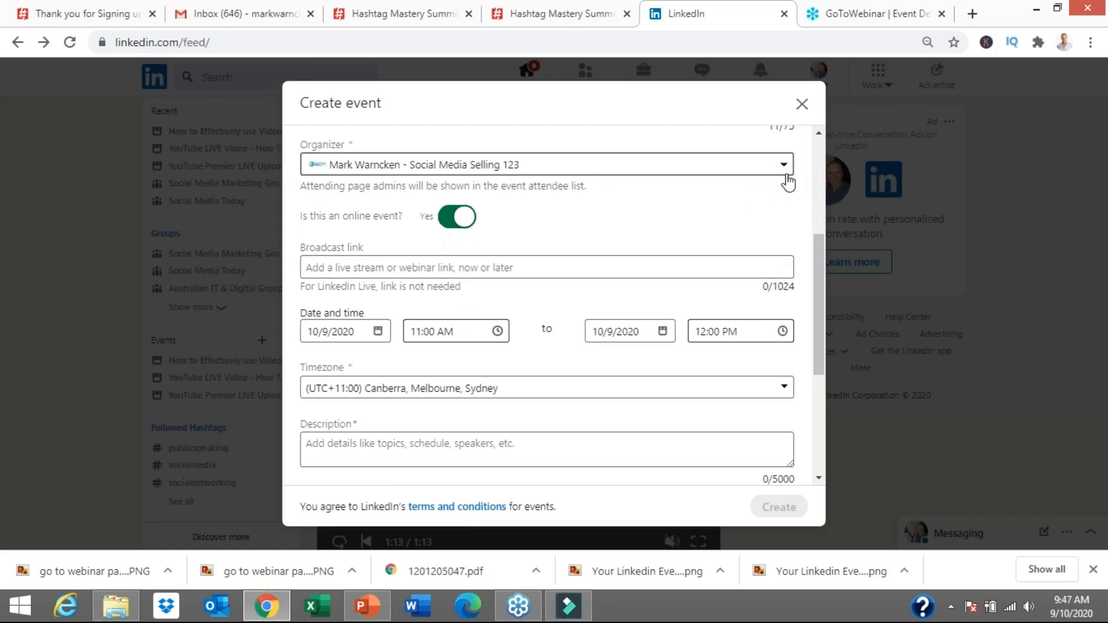
pyautogui.click(463, 267)
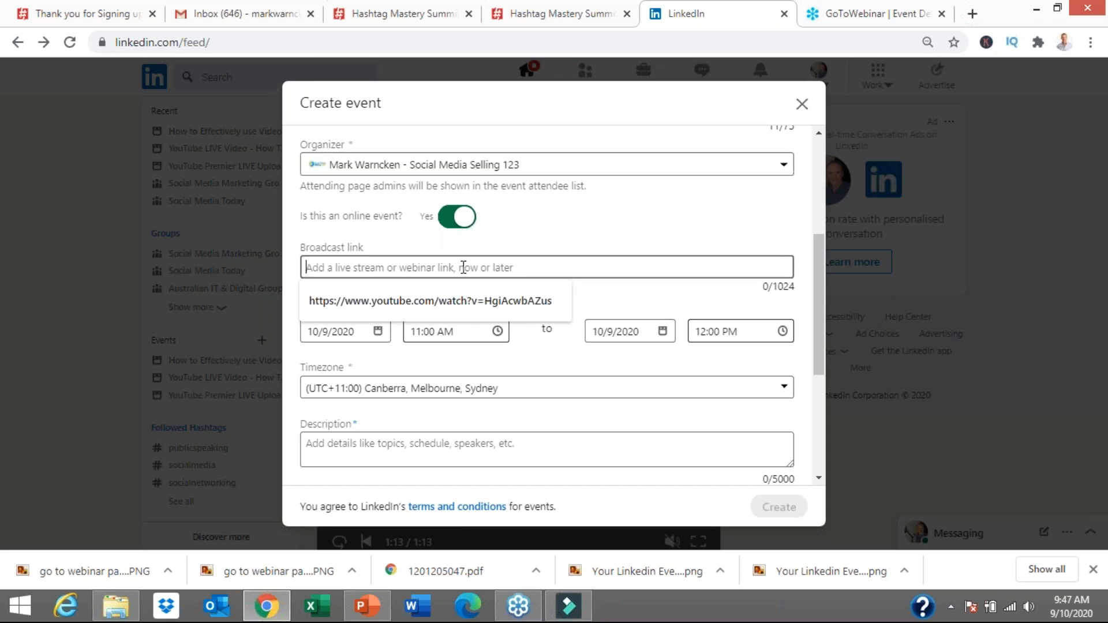
pyautogui.click(474, 305)
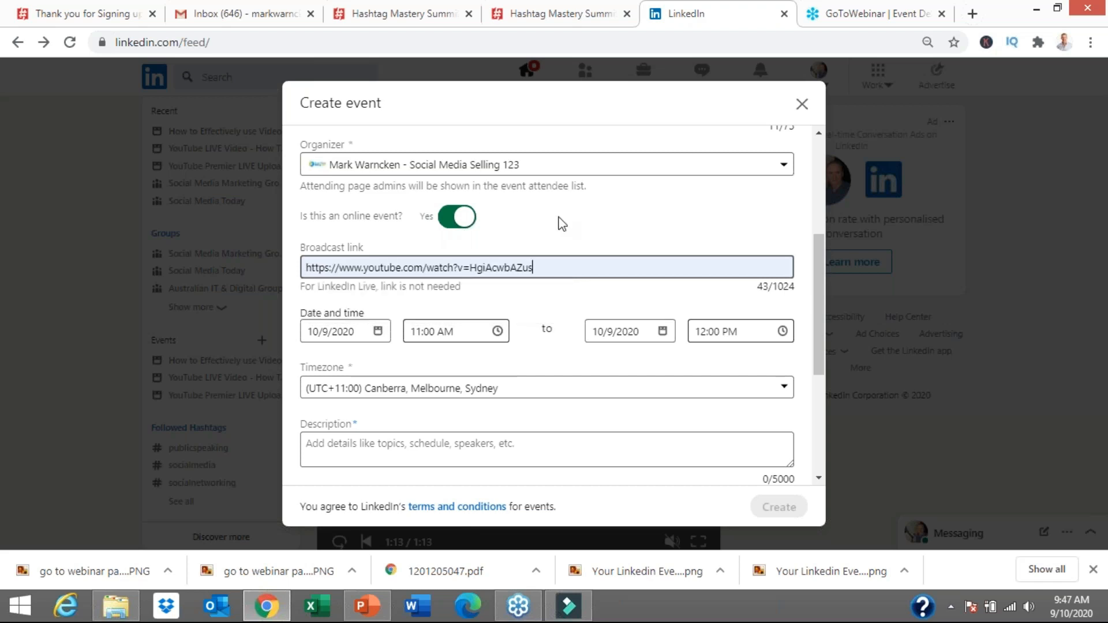
# - Enter "add details" as the event description
pyautogui.scroll(-1, 563, 224)
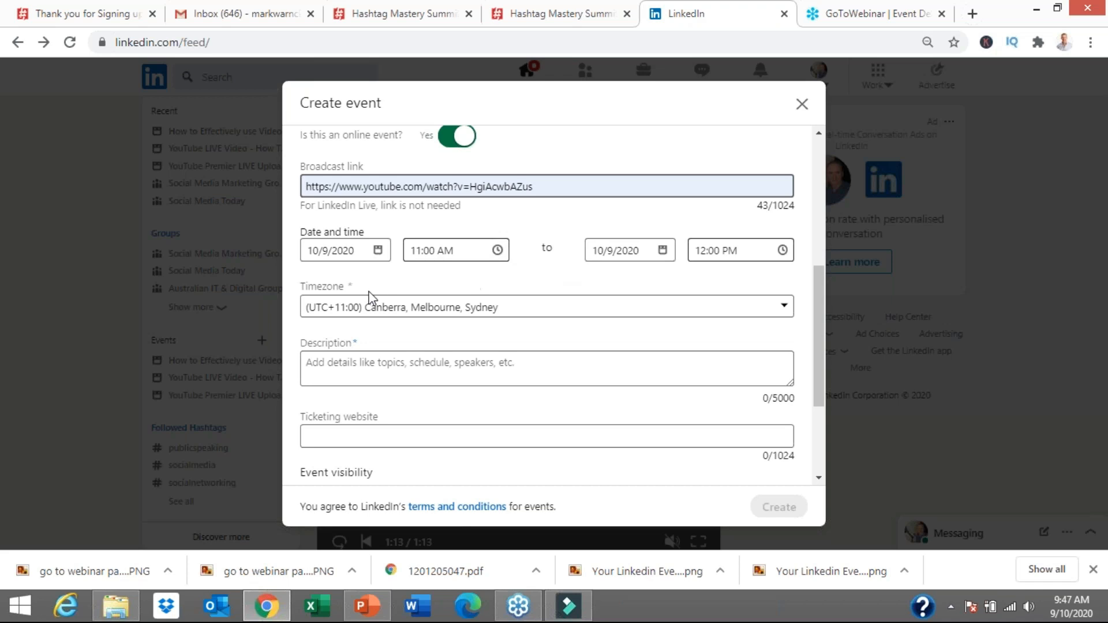
pyautogui.click(490, 370)
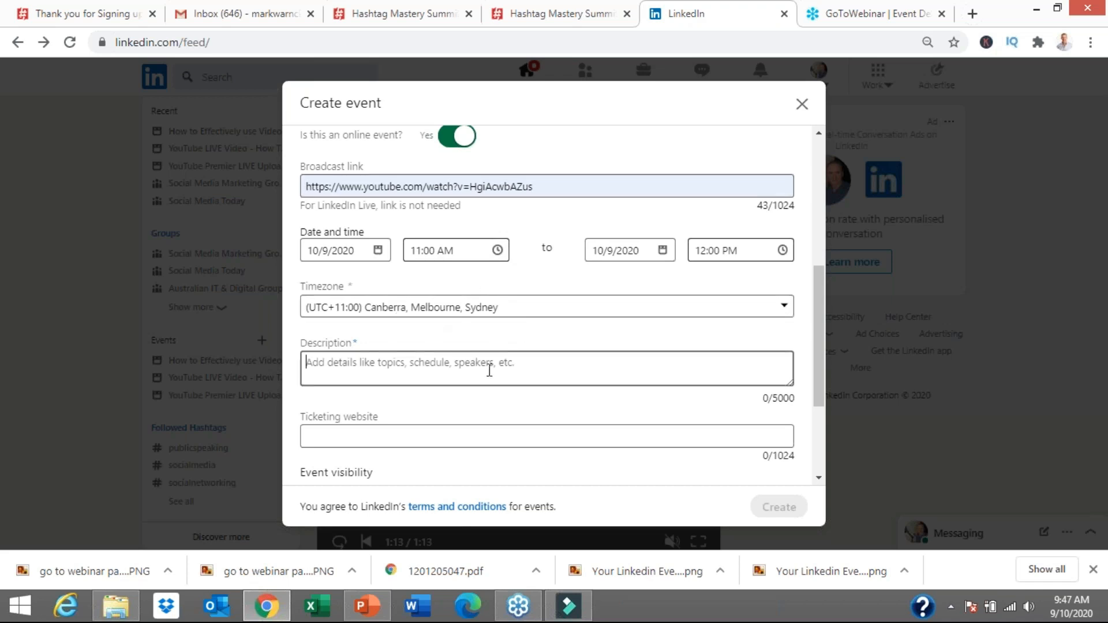
pyautogui.write('add d')
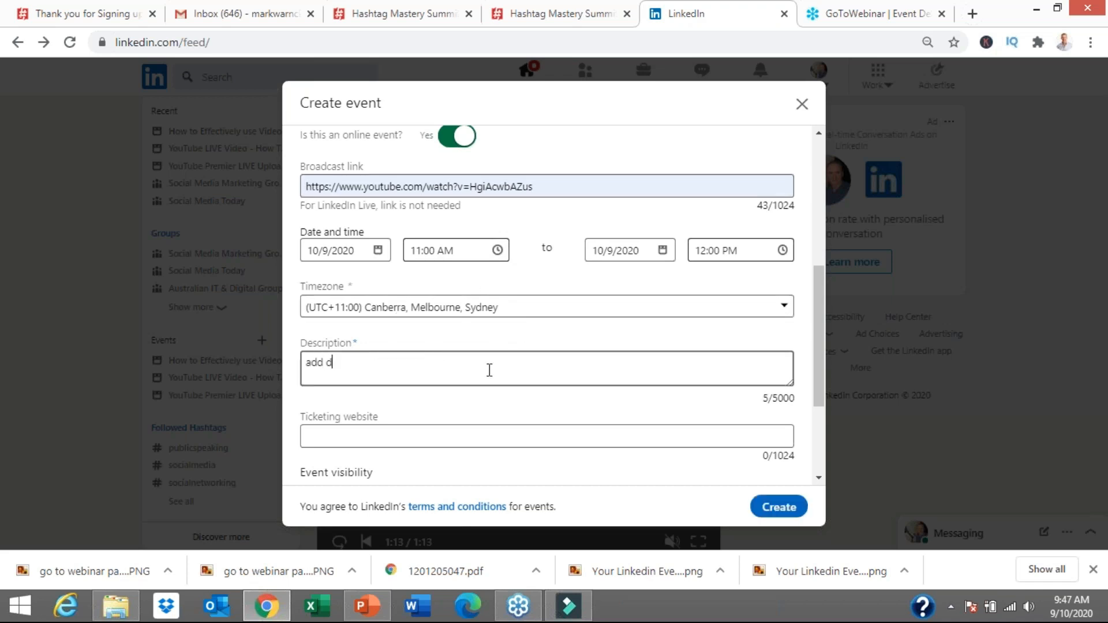
pyautogui.write('eatils')
pyautogui.press('BackSpace')
pyautogui.press('BackSpace')
pyautogui.press('BackSpace')
pyautogui.press('BackSpace')
pyautogui.press('BackSpace')
pyautogui.press('BackSpace')
pyautogui.write('tails')
# - Review the completed event form and create the public event
pyautogui.scroll(-3, 514, 376)
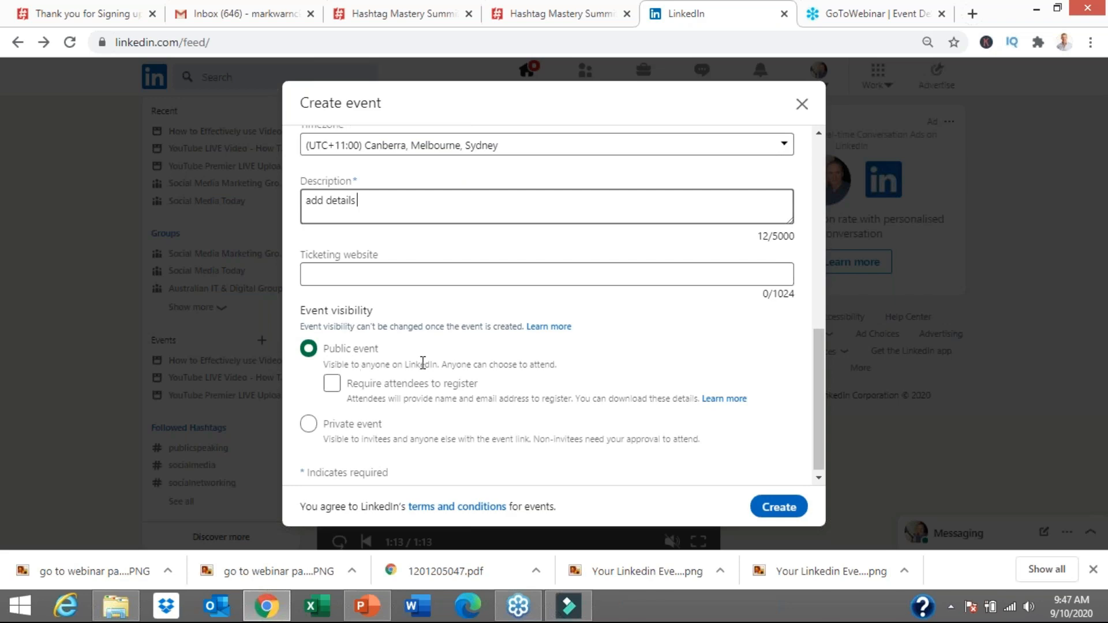
pyautogui.scroll(-1, 423, 364)
pyautogui.scroll(2, 424, 363)
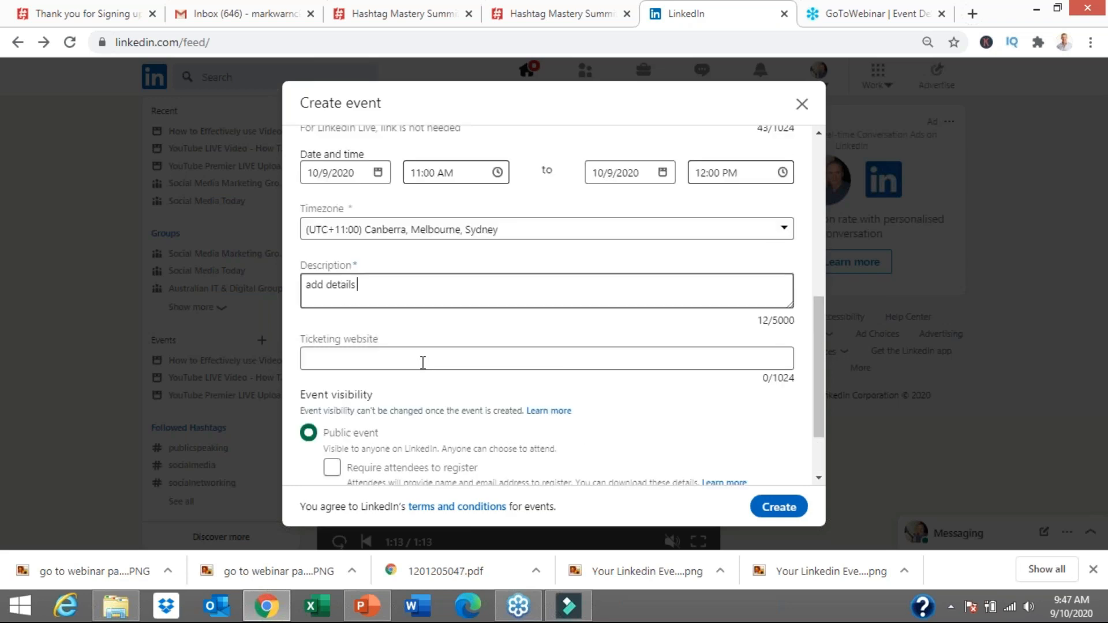
pyautogui.scroll(7, 423, 363)
pyautogui.scroll(-5, 507, 364)
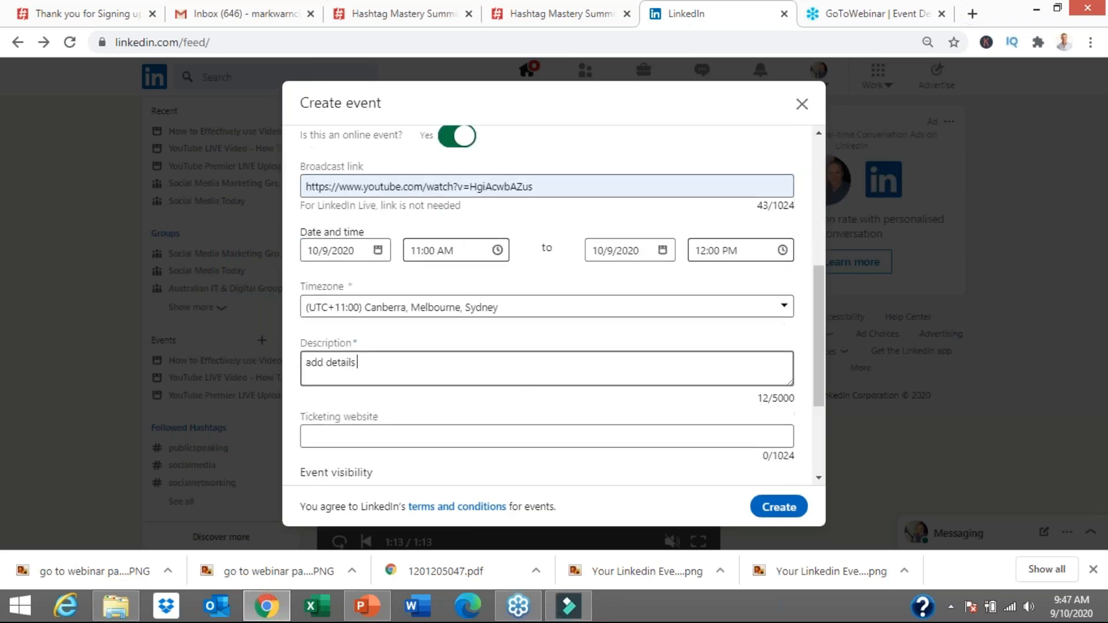
pyautogui.click(778, 508)
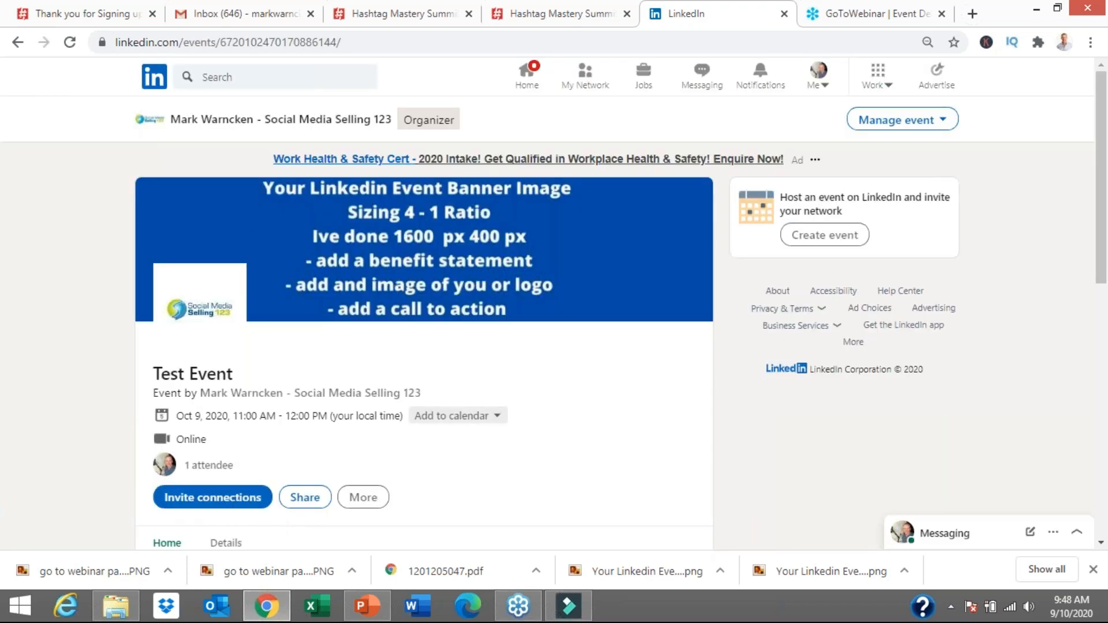
# - Look over the new event's page, from its banner and details to the setup suggestions
pyautogui.scroll(-1, 507, 440)
pyautogui.scroll(-5, 453, 302)
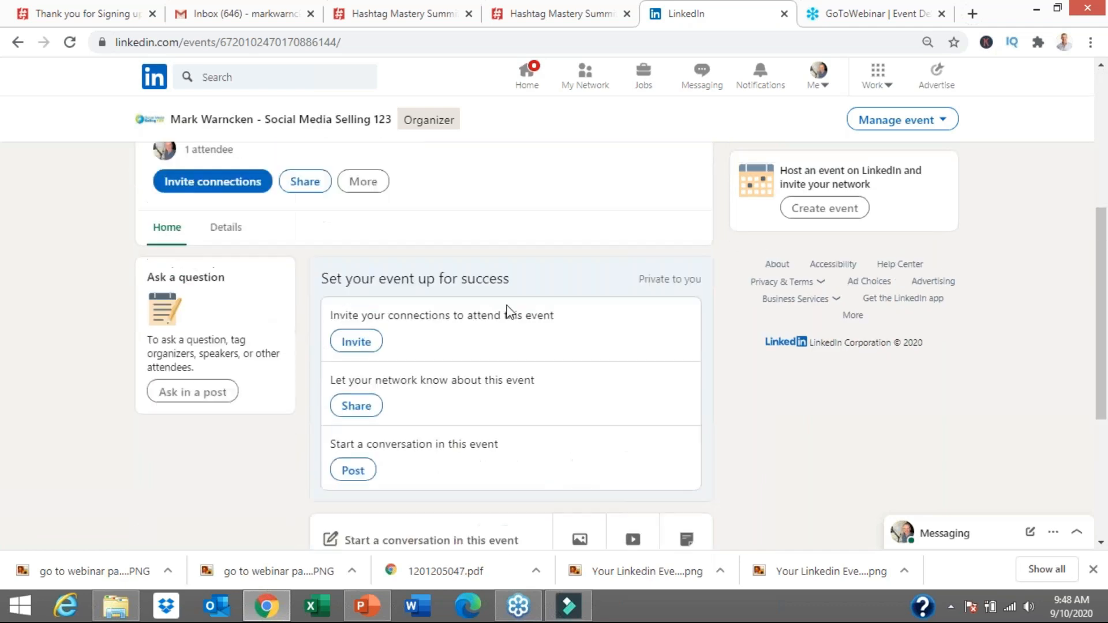
pyautogui.scroll(1, 507, 311)
pyautogui.scroll(4, 507, 312)
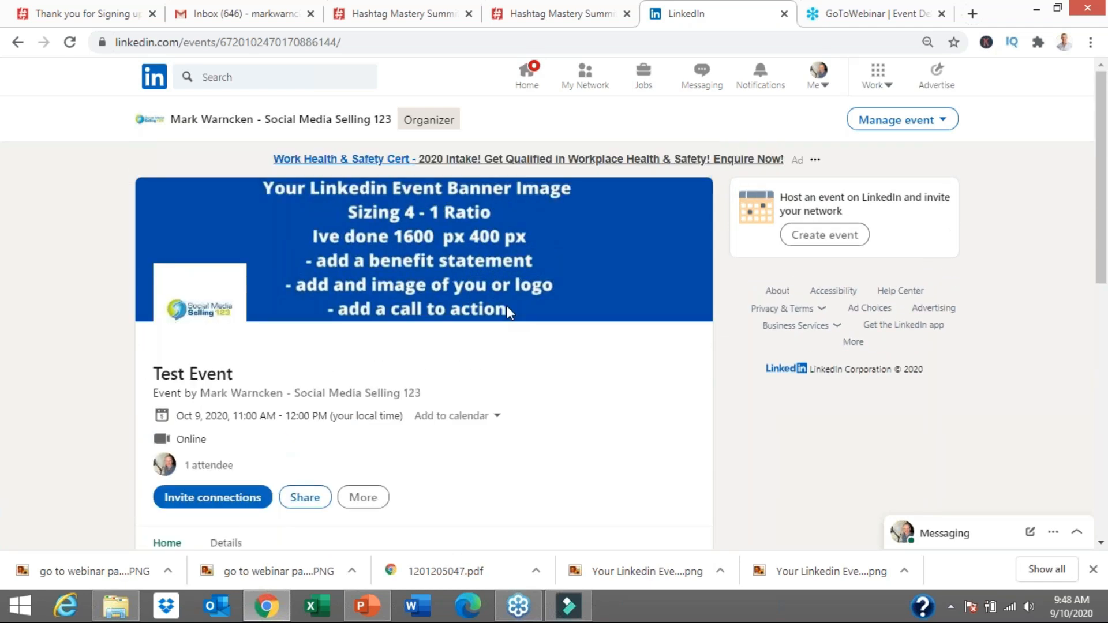
pyautogui.scroll(-4, 507, 312)
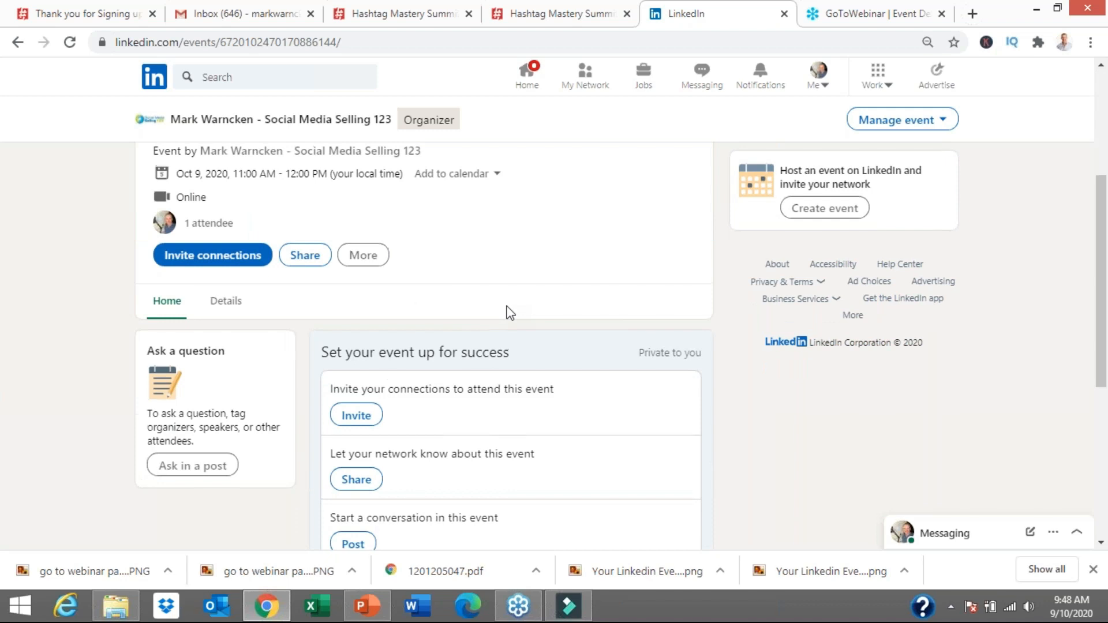
# - Browse the list of connections that can be invited to the event, and close it without selecting anyone
pyautogui.scroll(1, 509, 312)
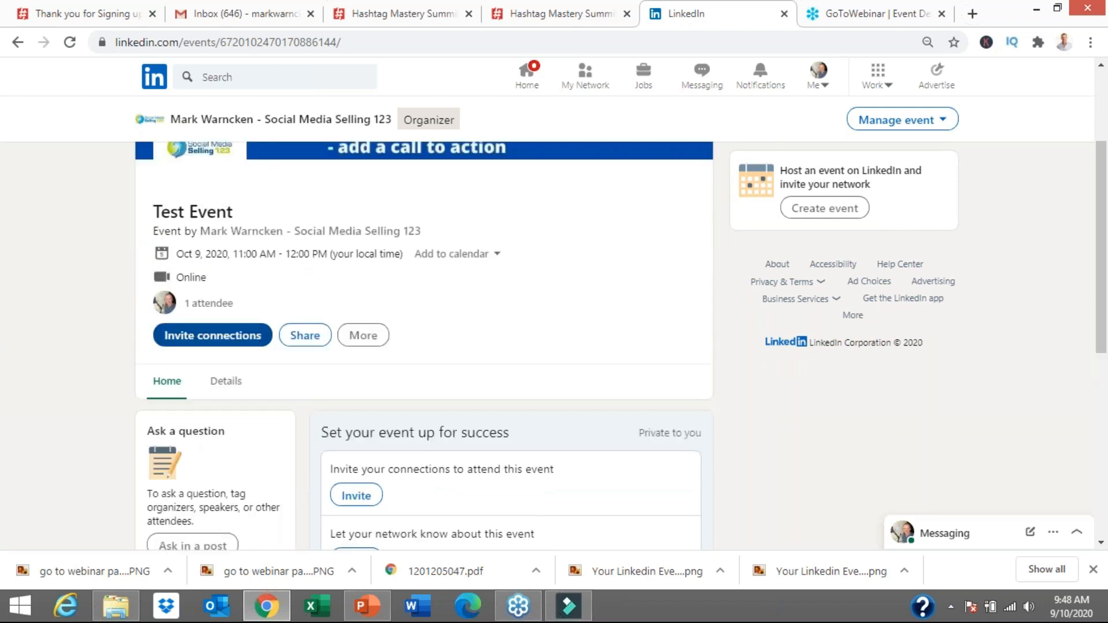
pyautogui.click(203, 340)
pyautogui.scroll(-3, 548, 271)
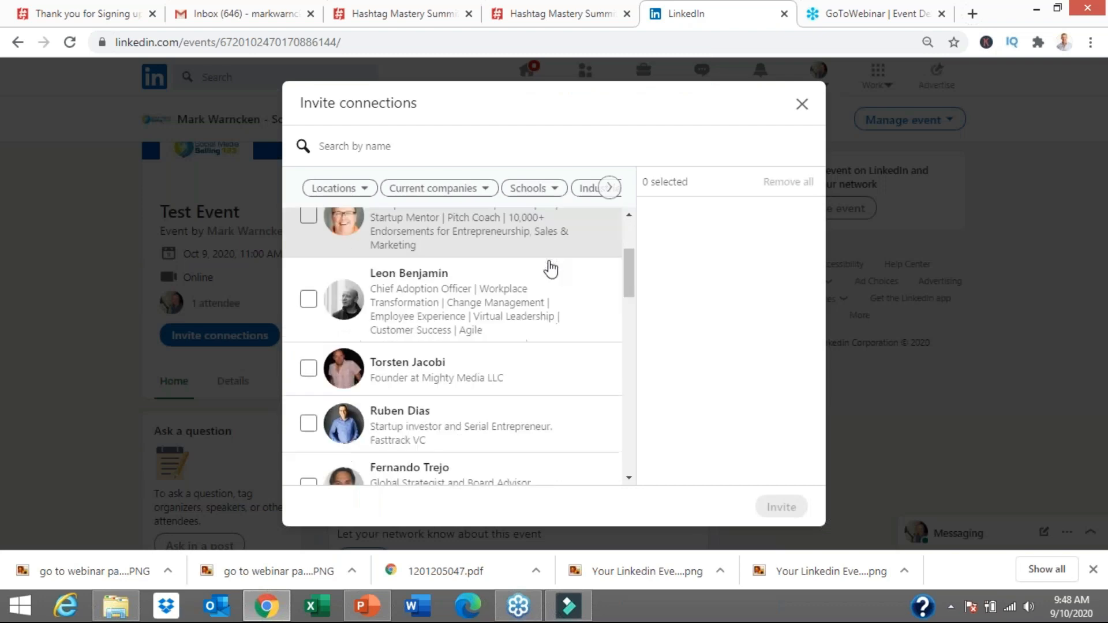
pyautogui.scroll(-10, 550, 279)
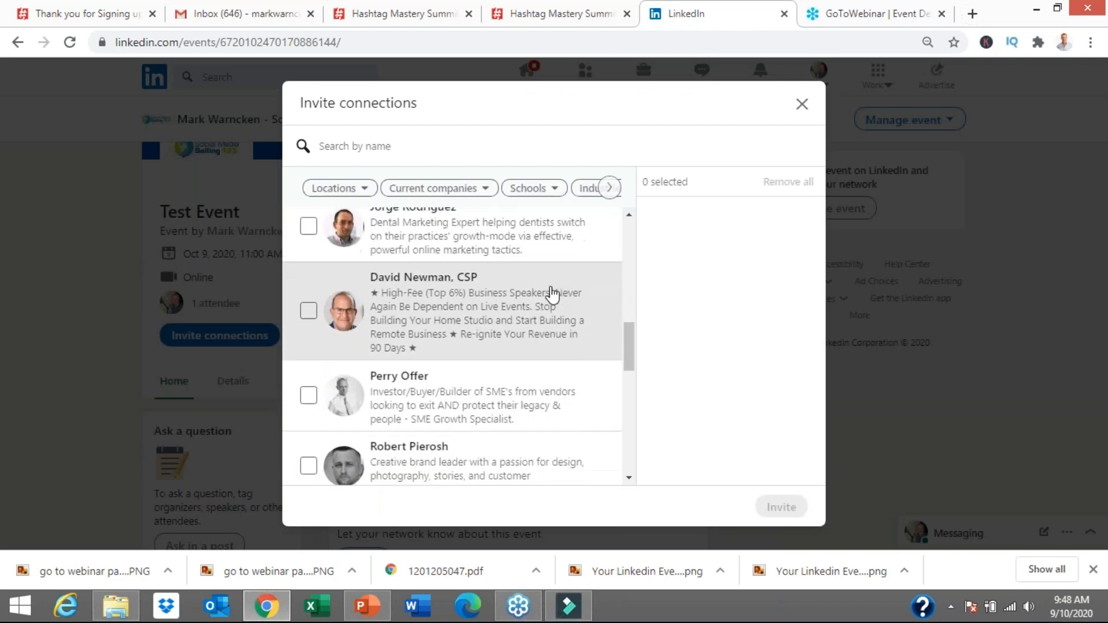
pyautogui.scroll(12, 550, 293)
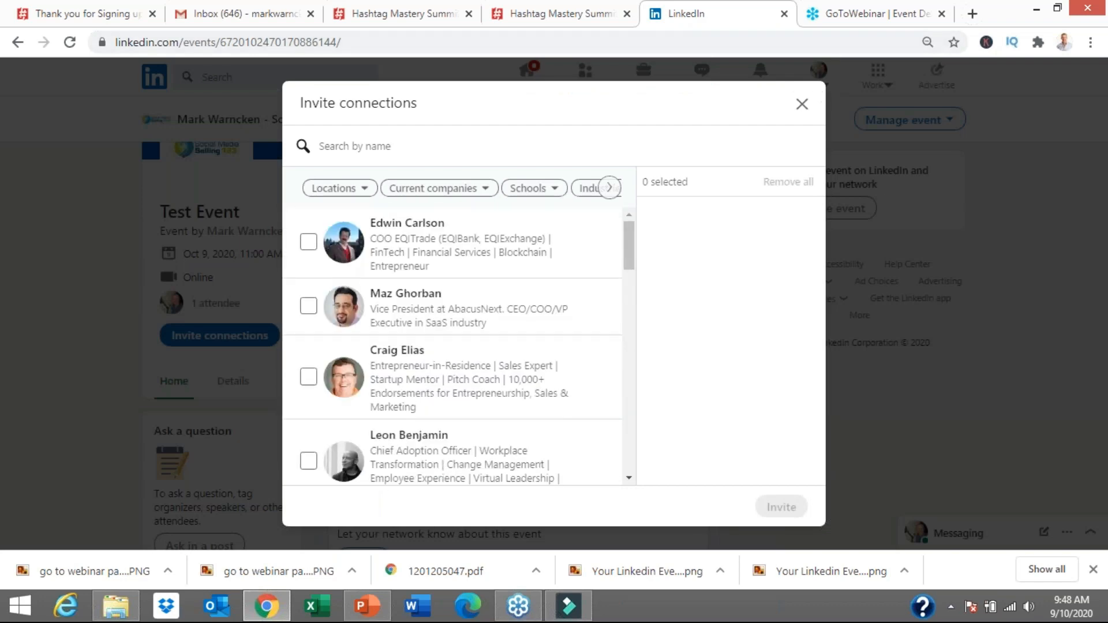
pyautogui.click(801, 106)
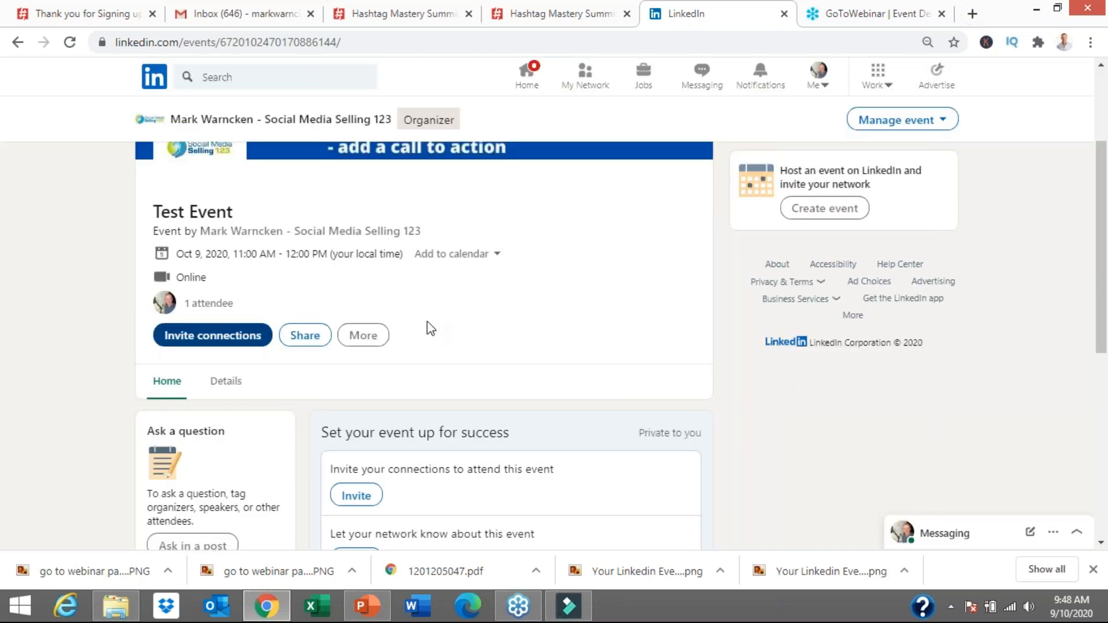
# - View the event's sharing options for LinkedIn and other networks, and its additional options
pyautogui.click(300, 337)
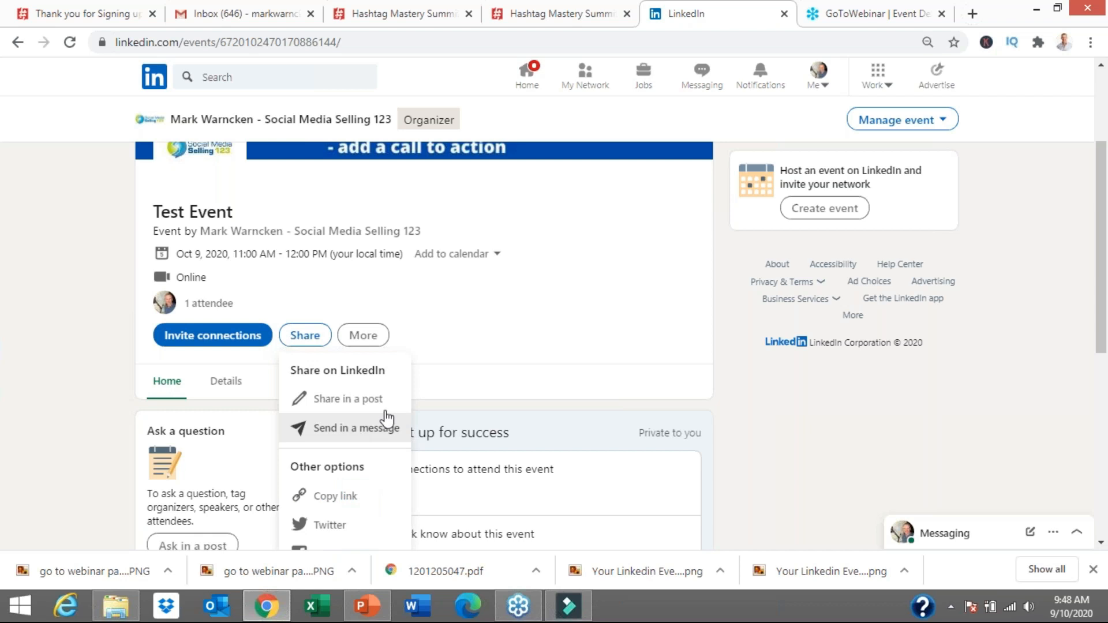
pyautogui.scroll(-3, 385, 419)
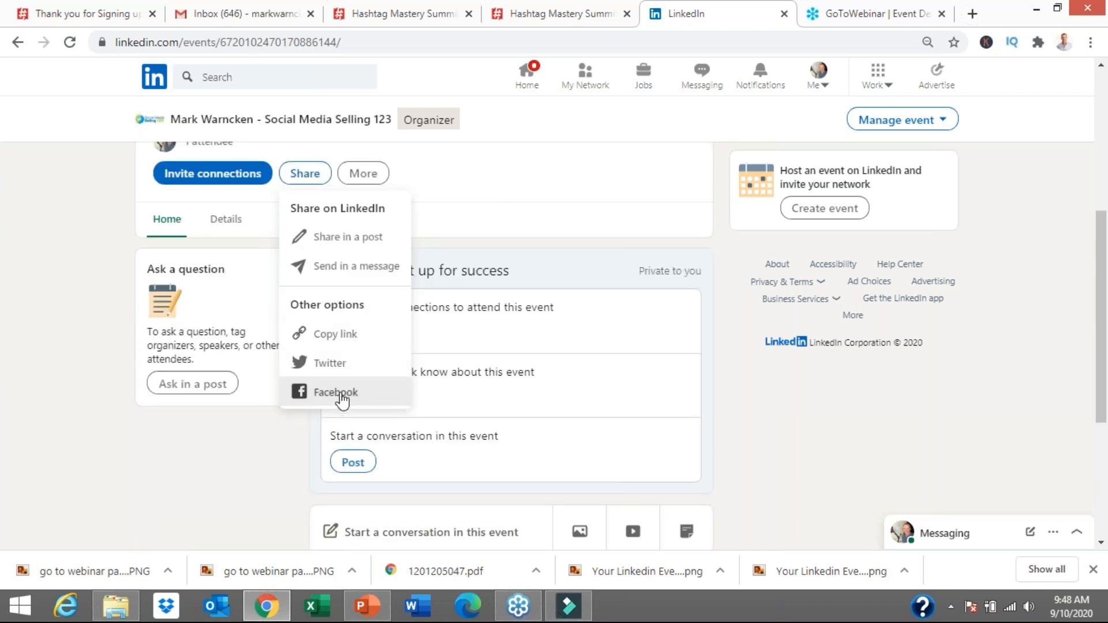
pyautogui.click(487, 195)
pyautogui.scroll(2, 405, 208)
pyautogui.click(365, 257)
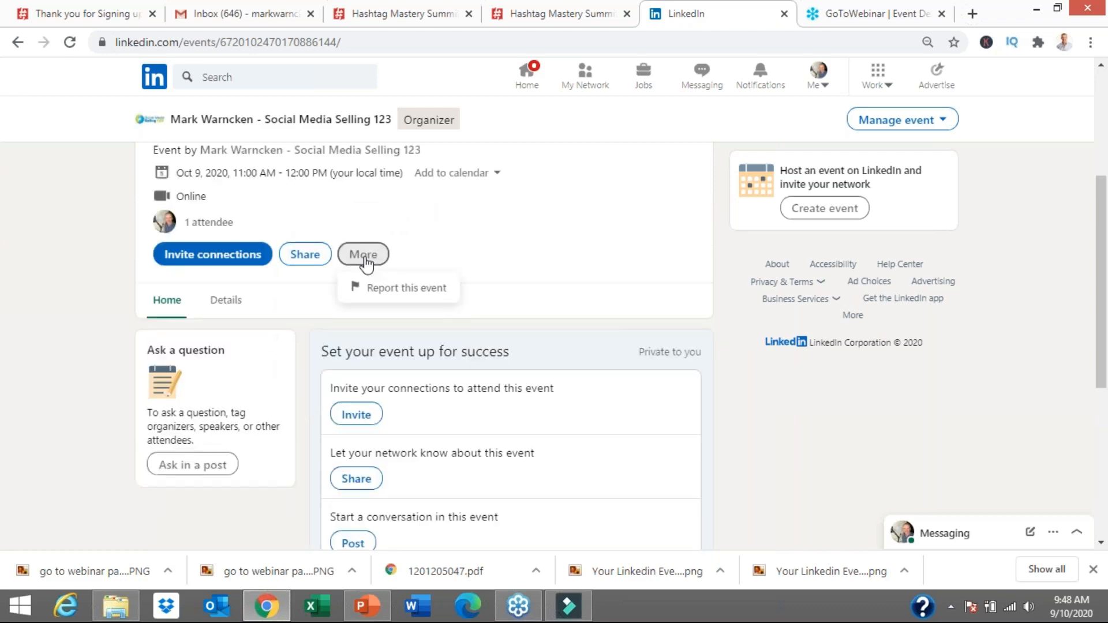
pyautogui.scroll(4, 509, 255)
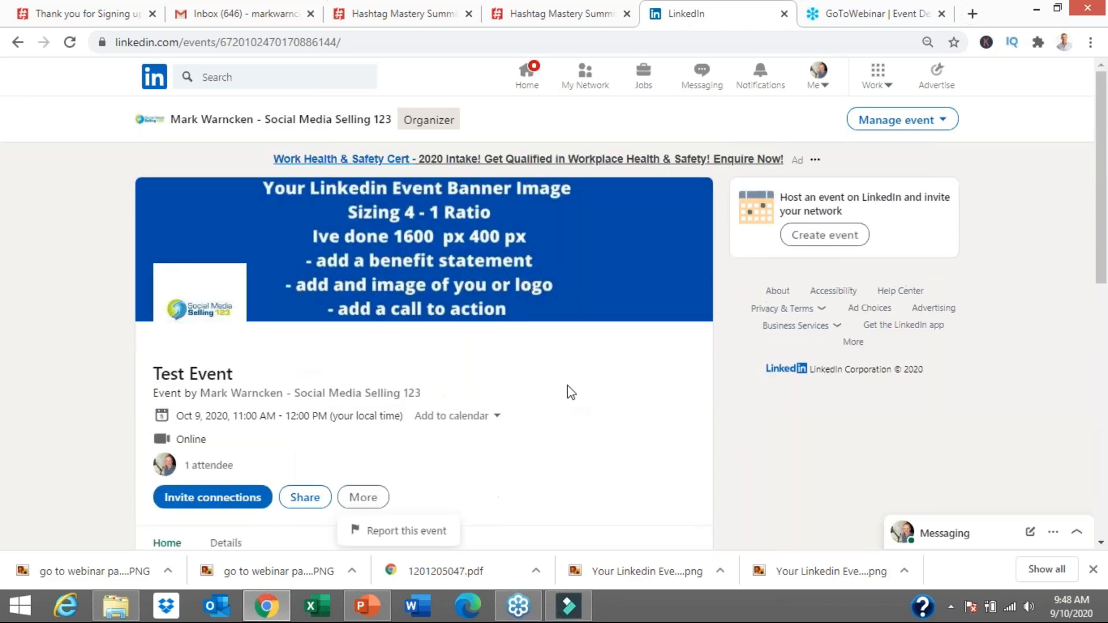
# - Examine the event page's success suggestions and the area for starting a conversation
pyautogui.scroll(-5, 564, 384)
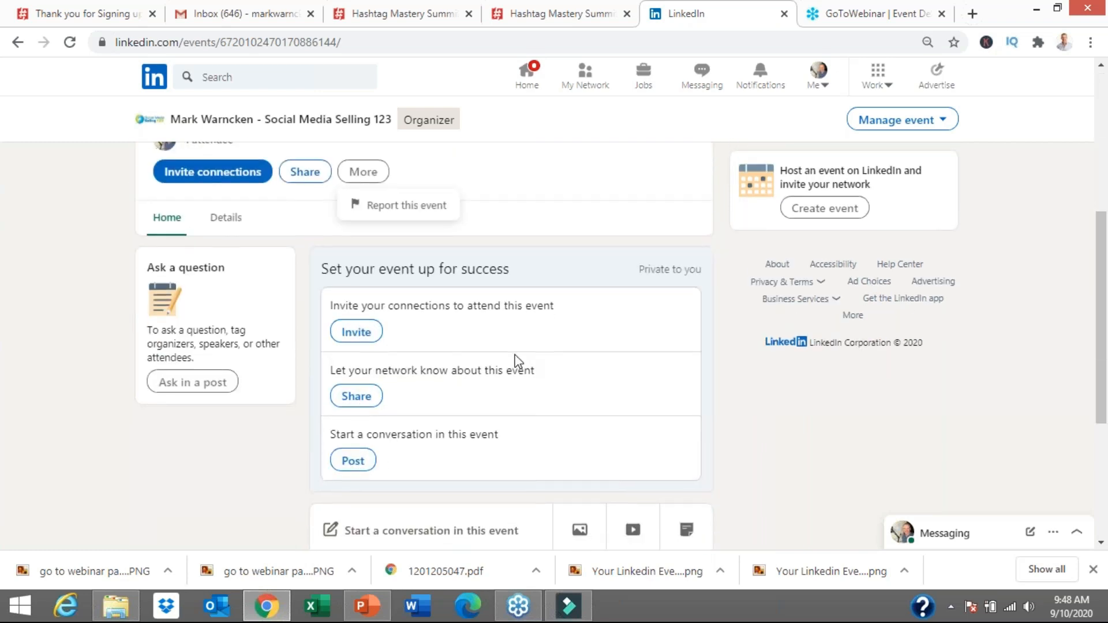
pyautogui.scroll(-4, 508, 353)
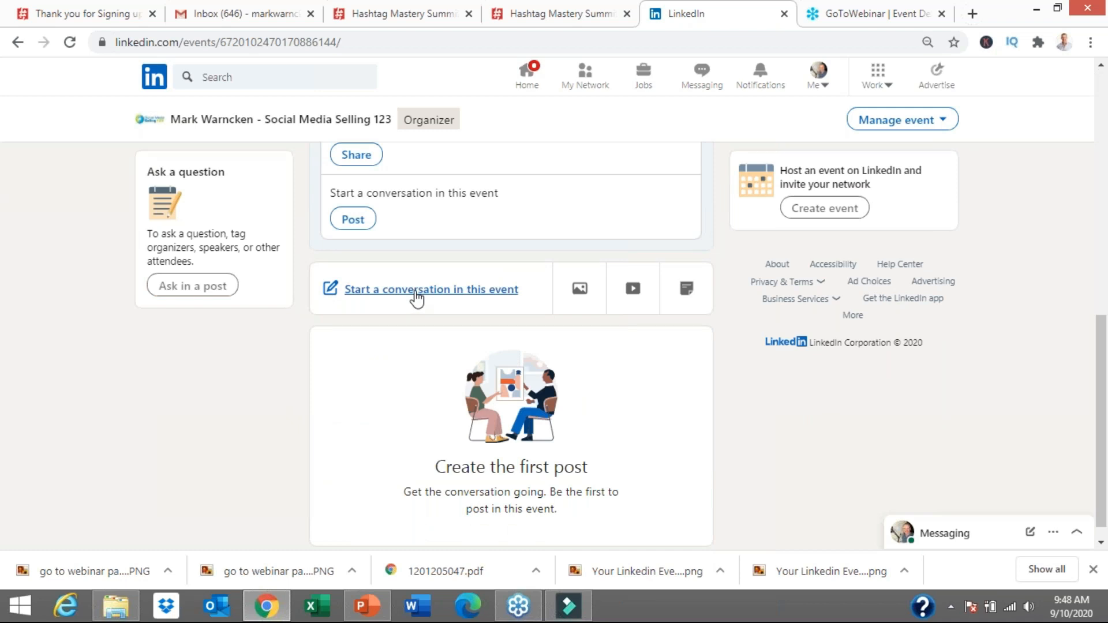
pyautogui.scroll(4, 416, 299)
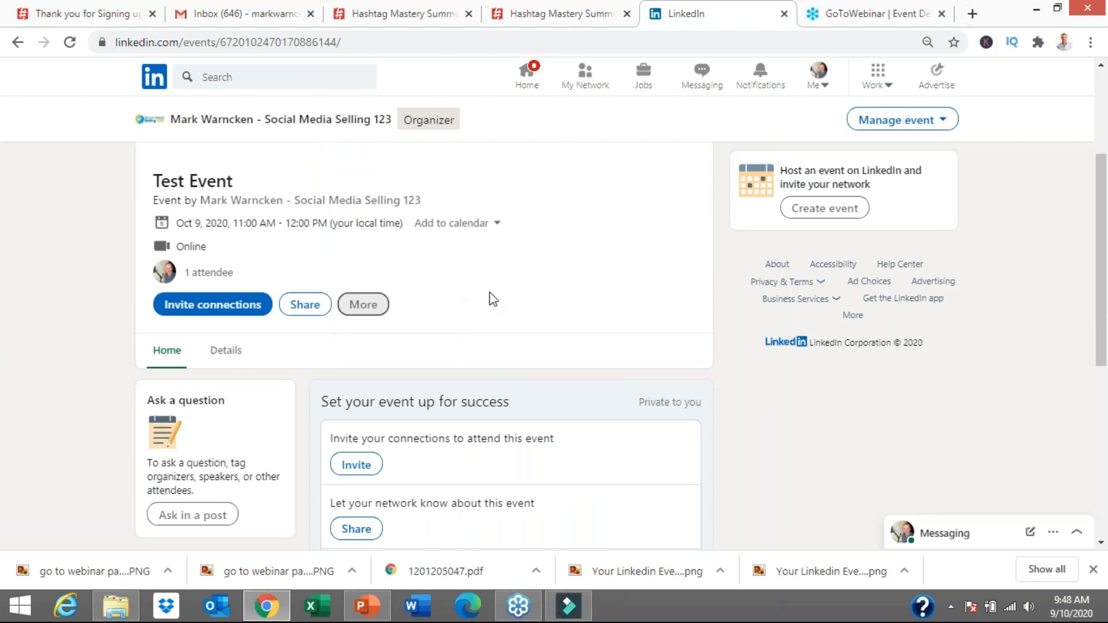
pyautogui.scroll(-4, 490, 297)
pyautogui.scroll(-1, 527, 414)
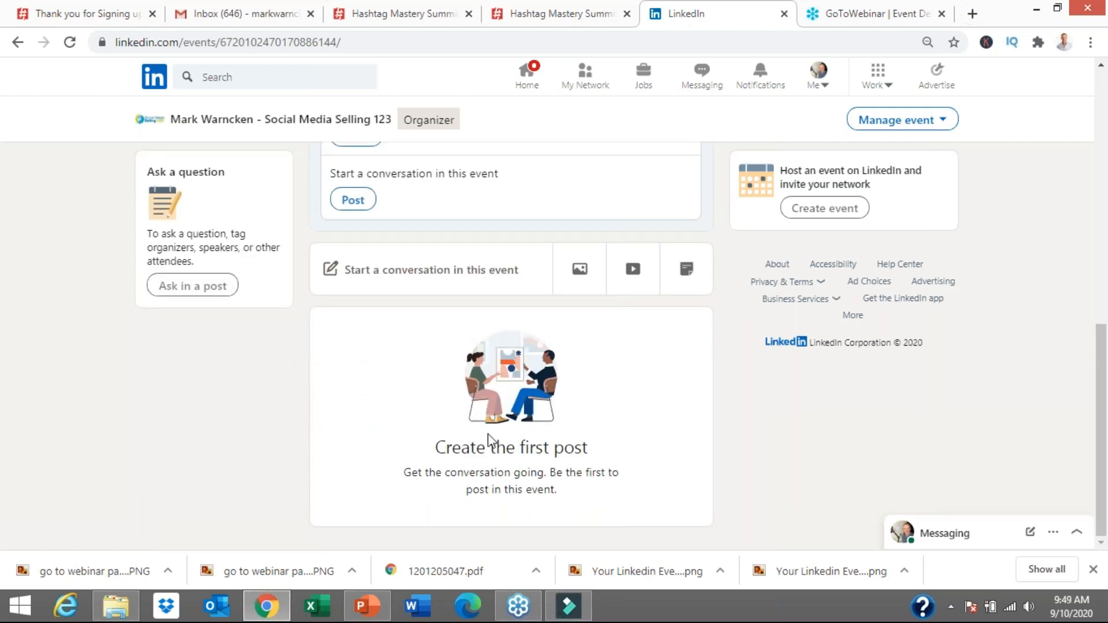
# - View the organizer's options for managing the event and close them without choosing any
pyautogui.scroll(5, 487, 434)
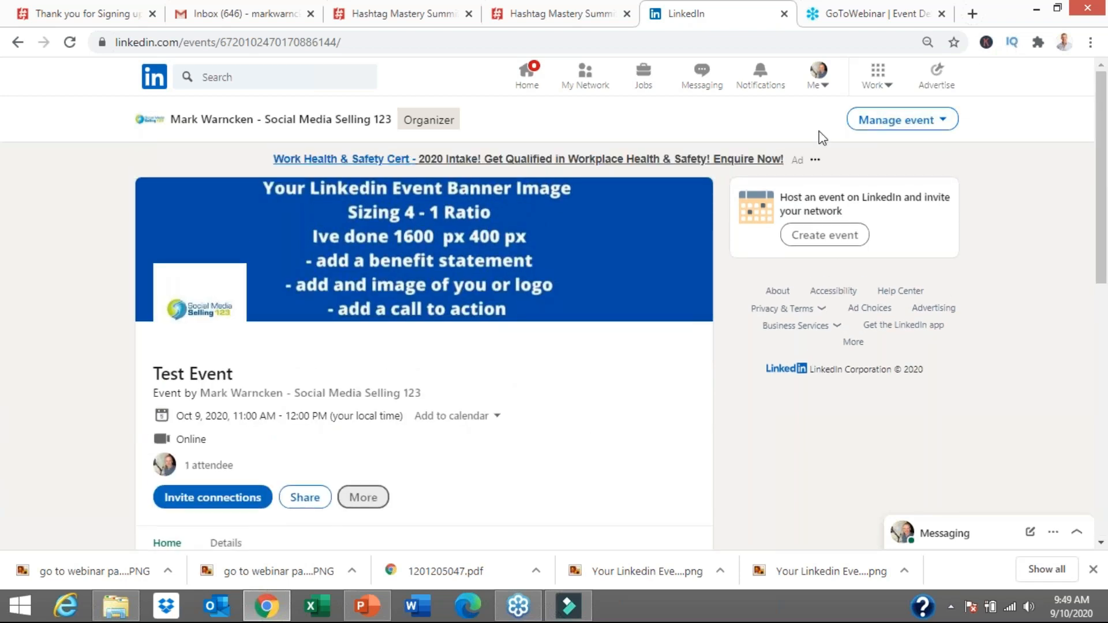
pyautogui.click(891, 125)
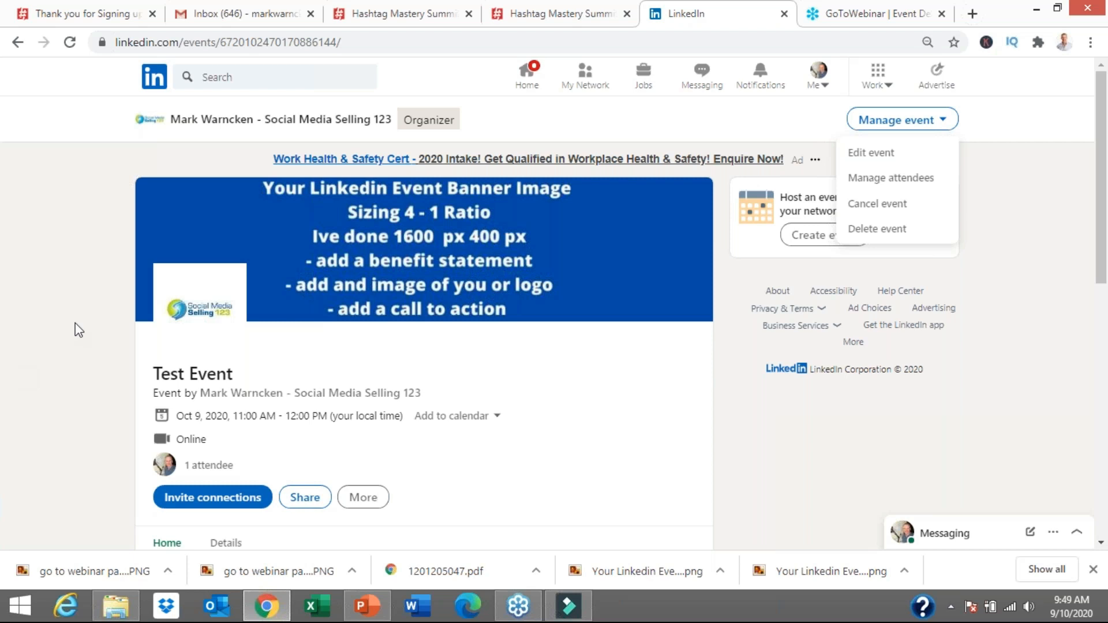
pyautogui.press('Escape')
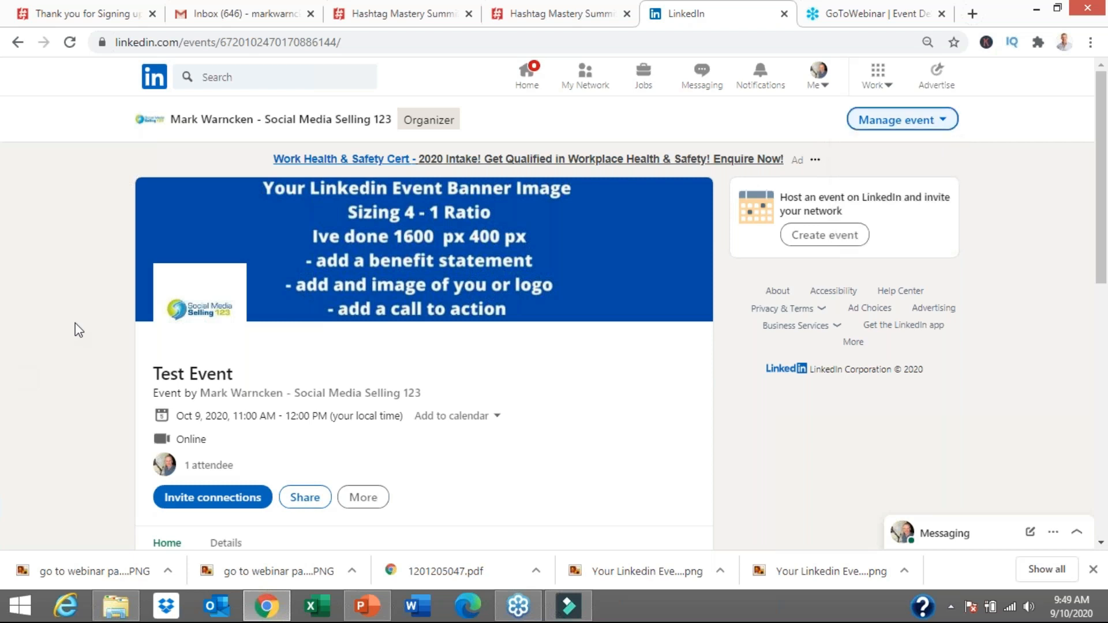